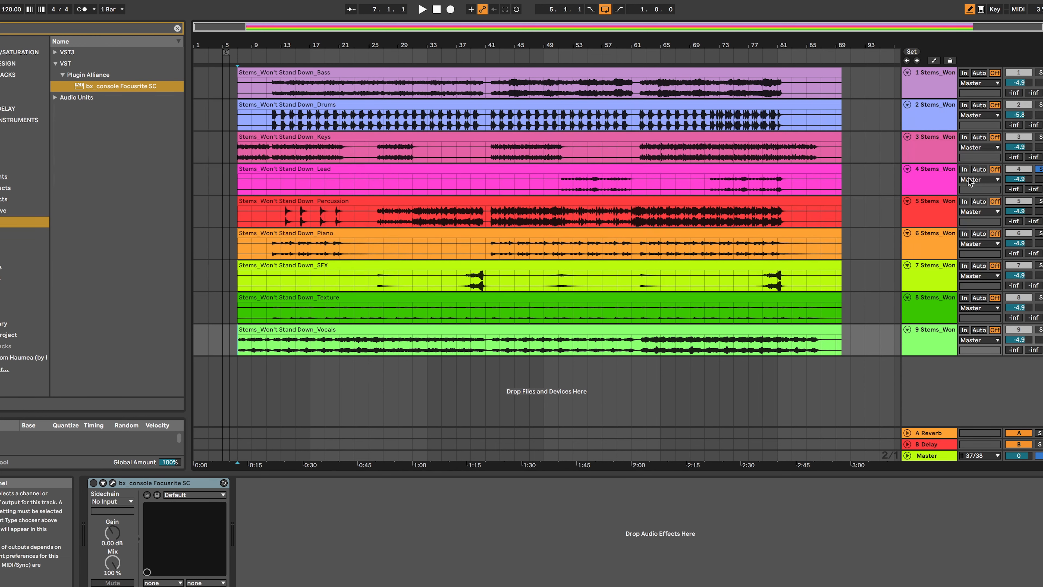
Go through tracks 1 to 6 one after another to examine the effect devices on each
left_click(931, 84)
left_click(930, 118)
left_click(933, 140)
left_click(932, 174)
left_click(932, 217)
left_click(920, 247)
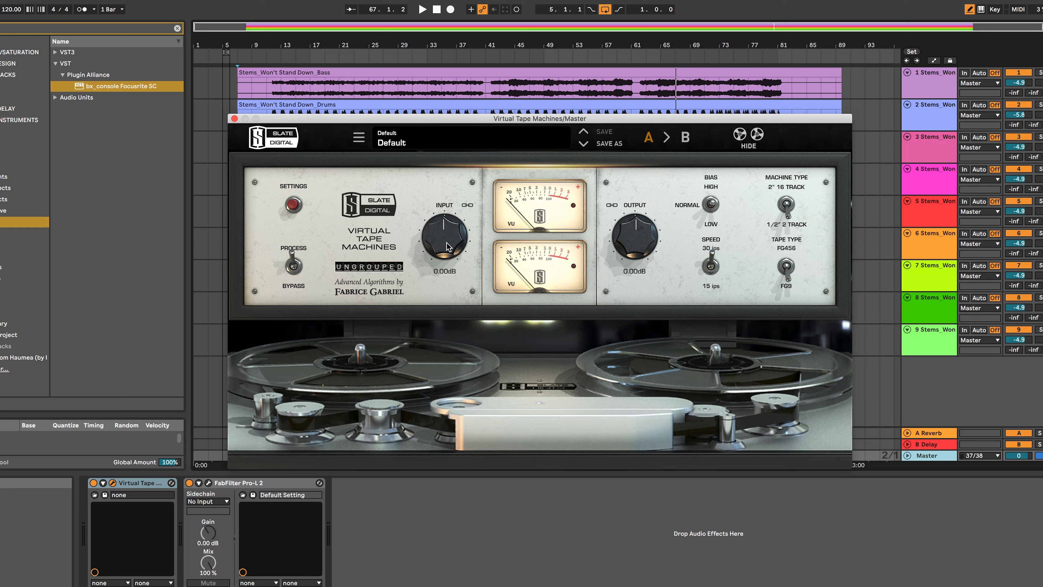
Raise the master's Virtual Tape Machines input to +2.99 dB and compare playback with the device off and on
left_click_drag(447, 247, 447, 229)
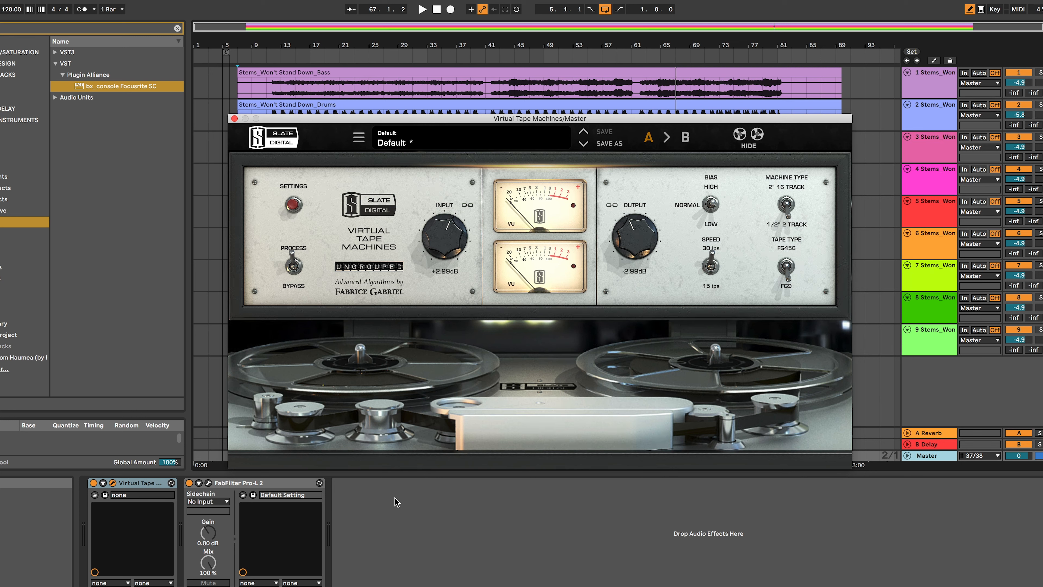
key("space")
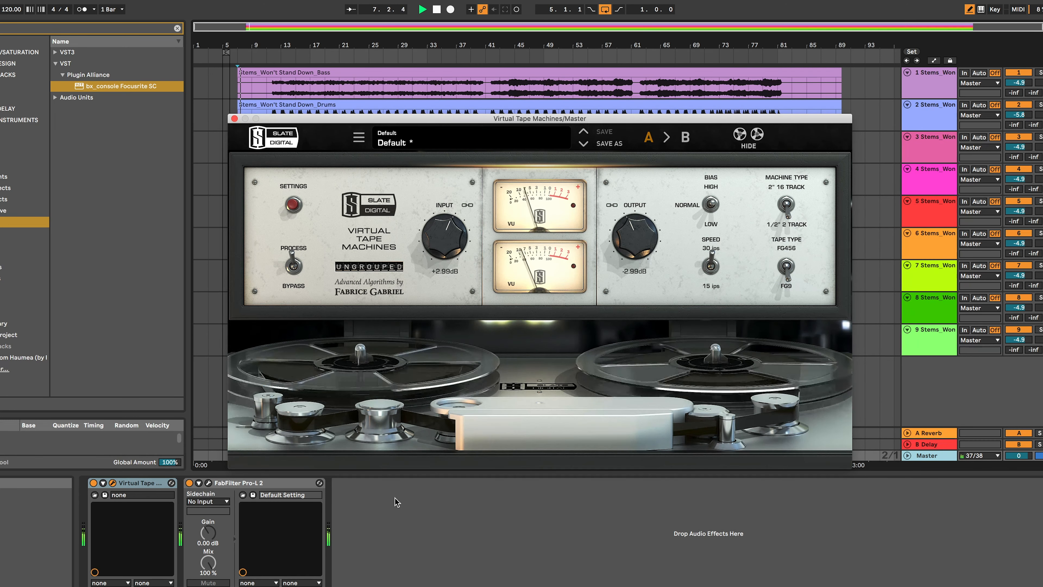
left_click(94, 483)
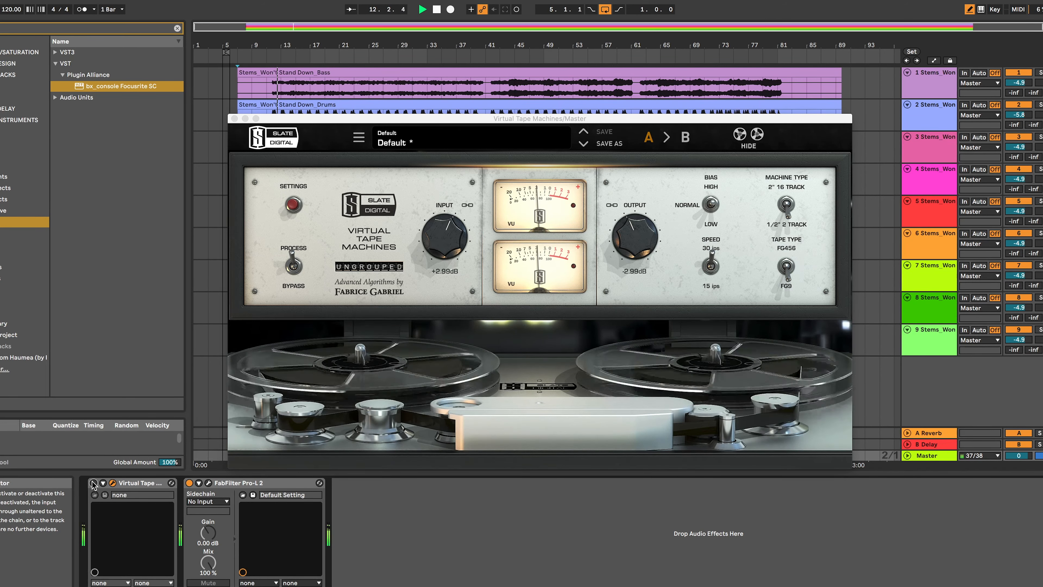
left_click(94, 482)
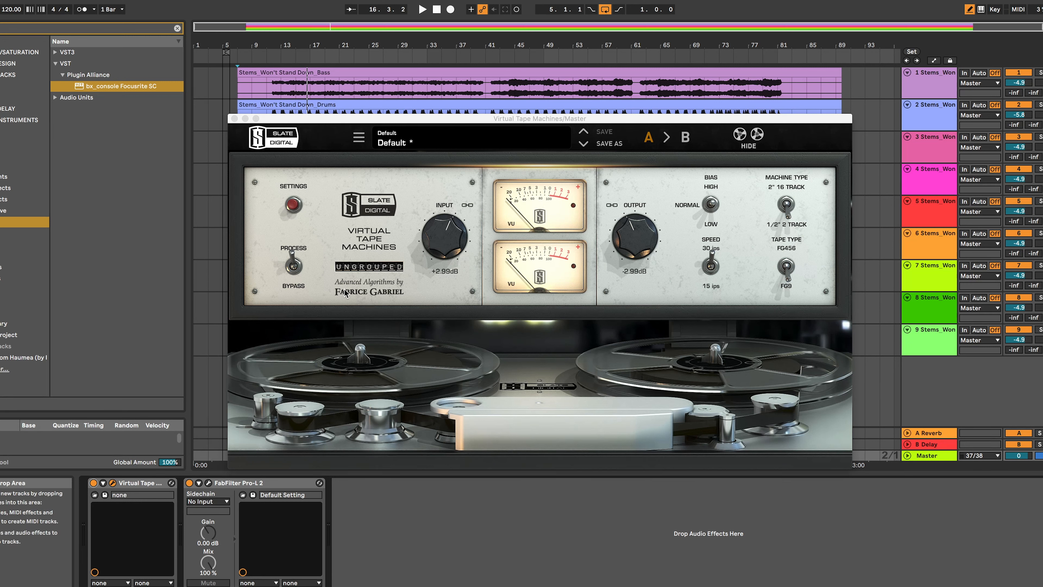
Search the plug-ins for "pro q" and insert FabFilter Pro-Q 3 right after Virtual Tape Machines on the master
left_click(177, 28)
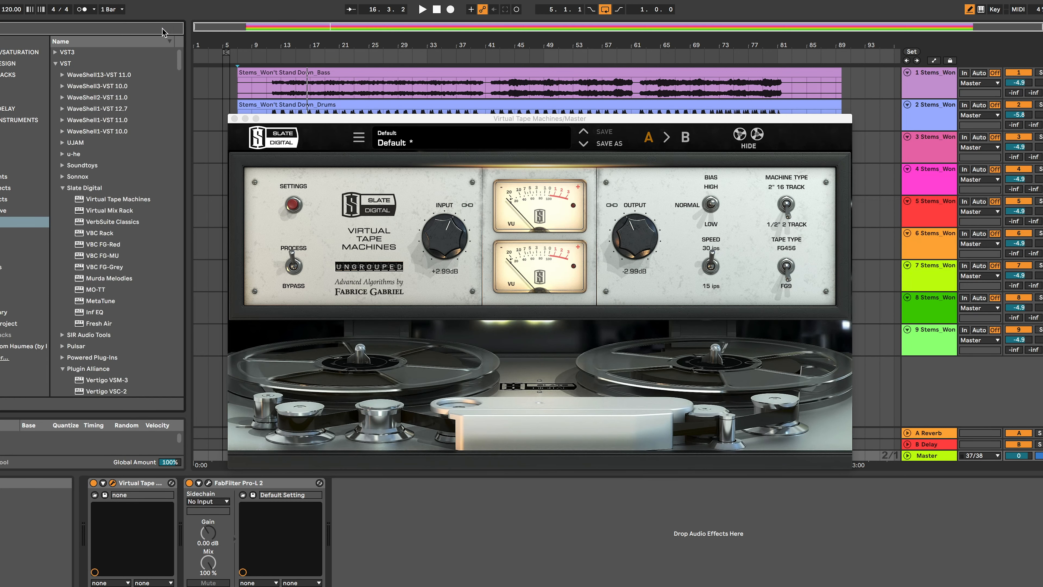
left_click(155, 28)
type("pro q")
left_click_drag(125, 75, 164, 488)
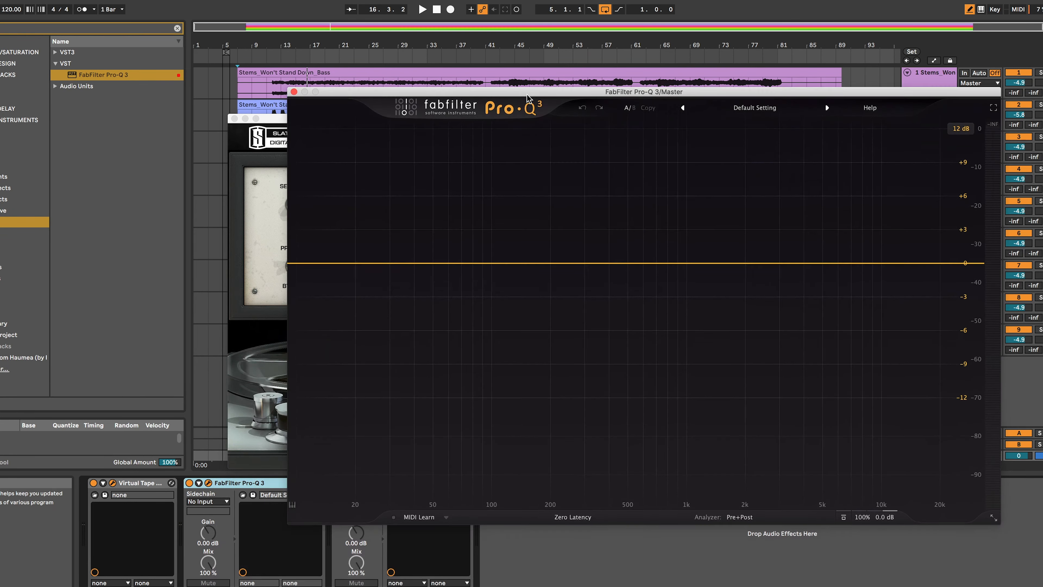
Play the song from the start and compare the Pro-Q 3 spectrum with Virtual Tape Machines off and on, then close both plug-in windows
left_click(248, 61)
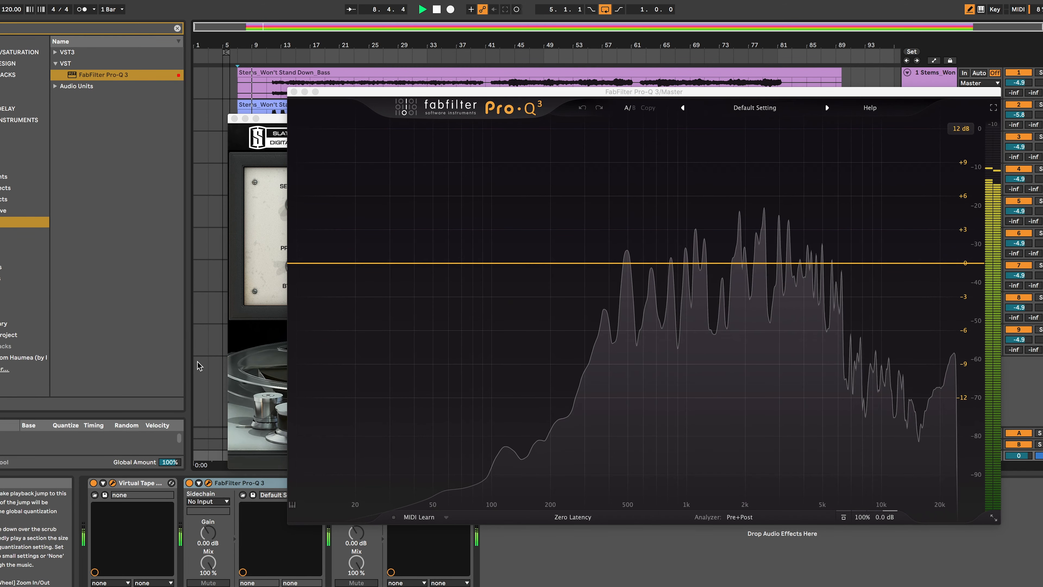
left_click(94, 482)
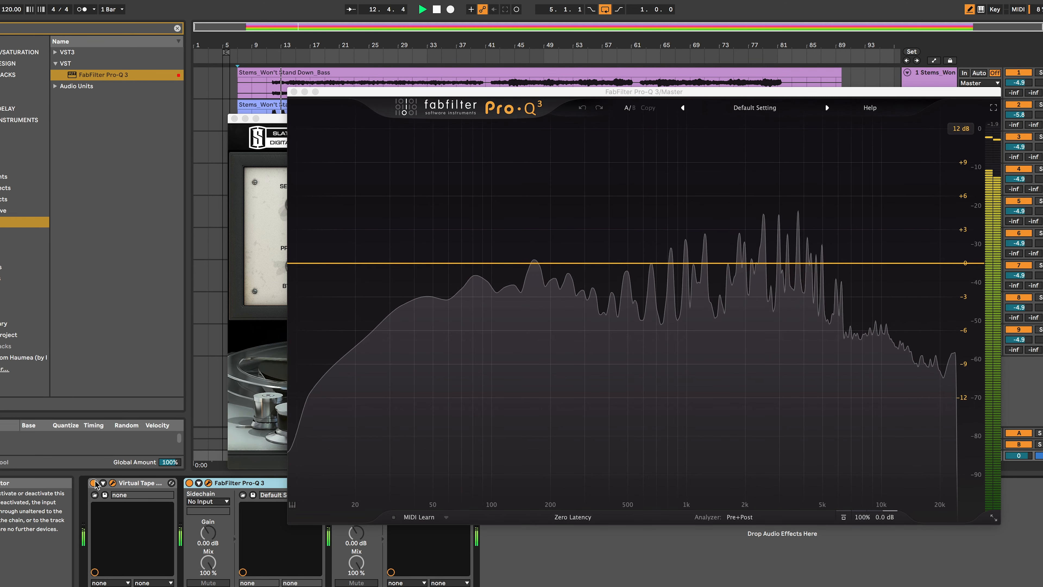
left_click(94, 483)
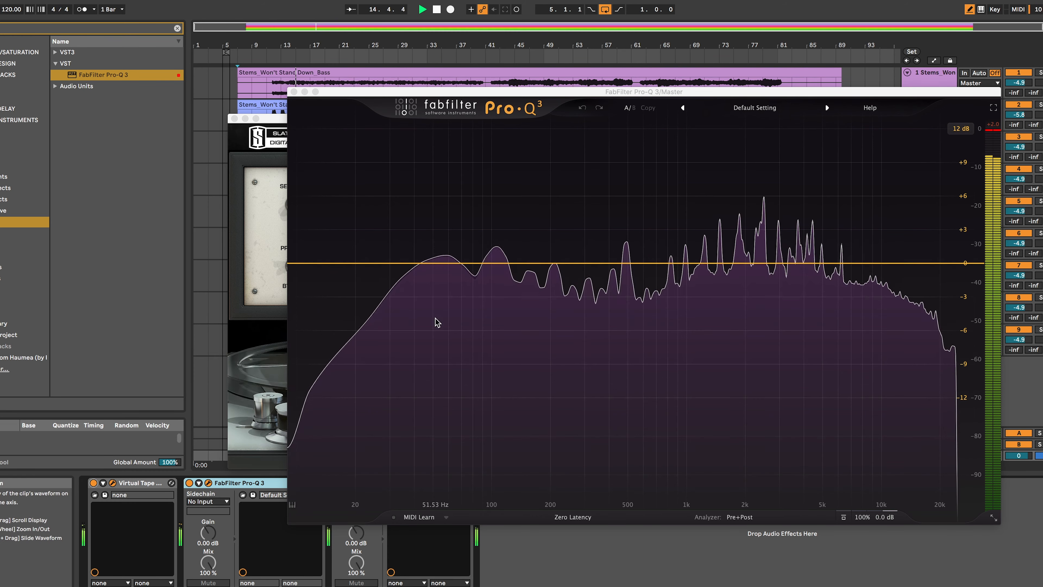
mouse_move(435, 318)
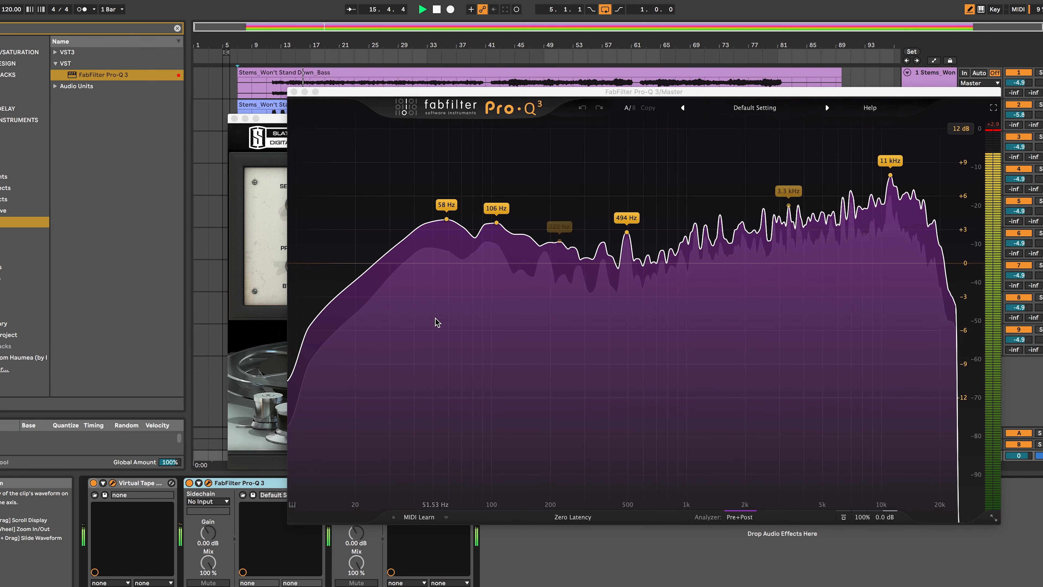
key("space")
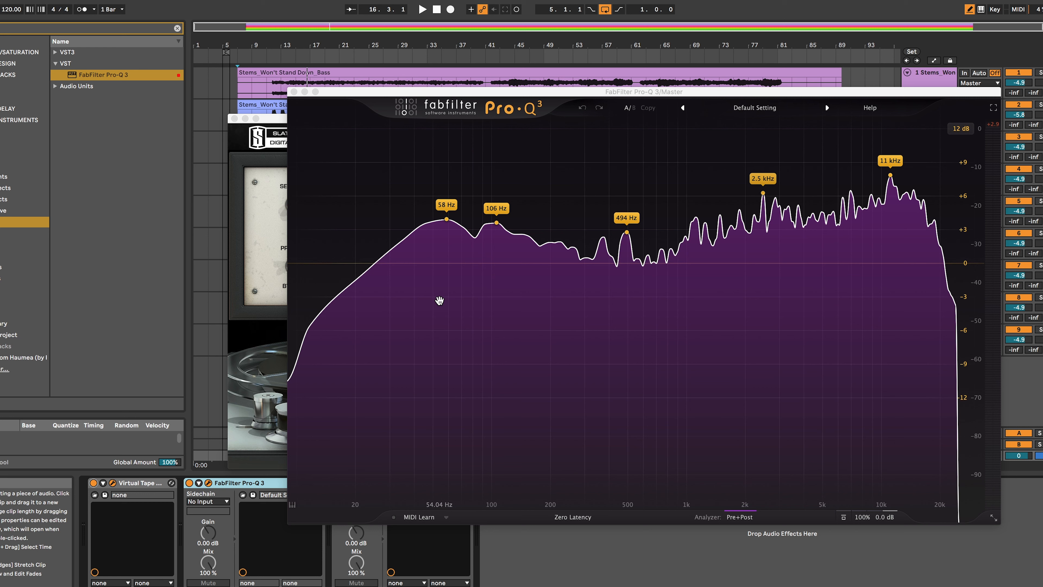
left_click(294, 92)
left_click(234, 118)
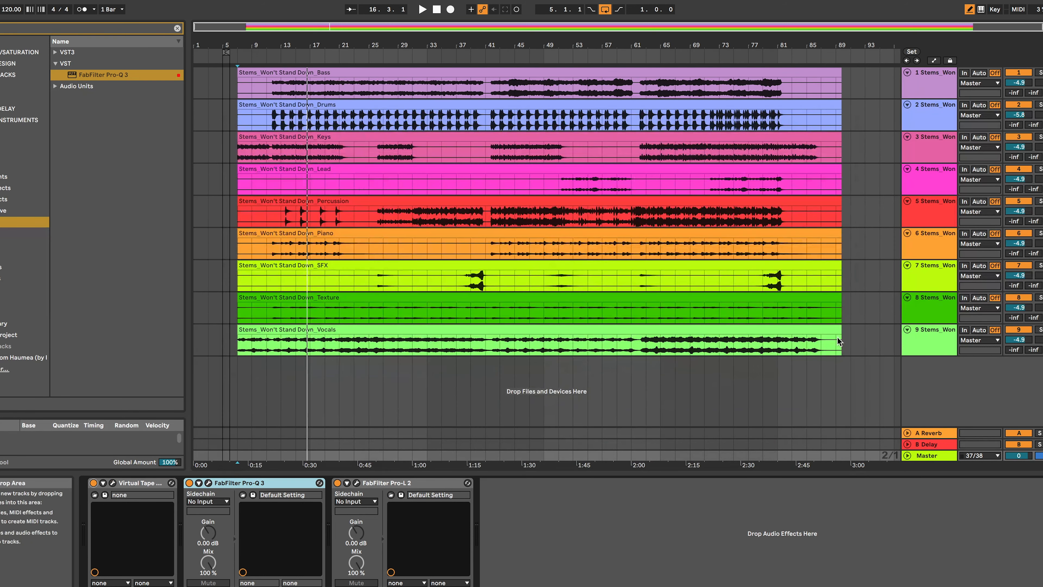
Solo the Percussion track and open its Pre 1973 plug-in, placing the window fully in view
left_click(923, 456)
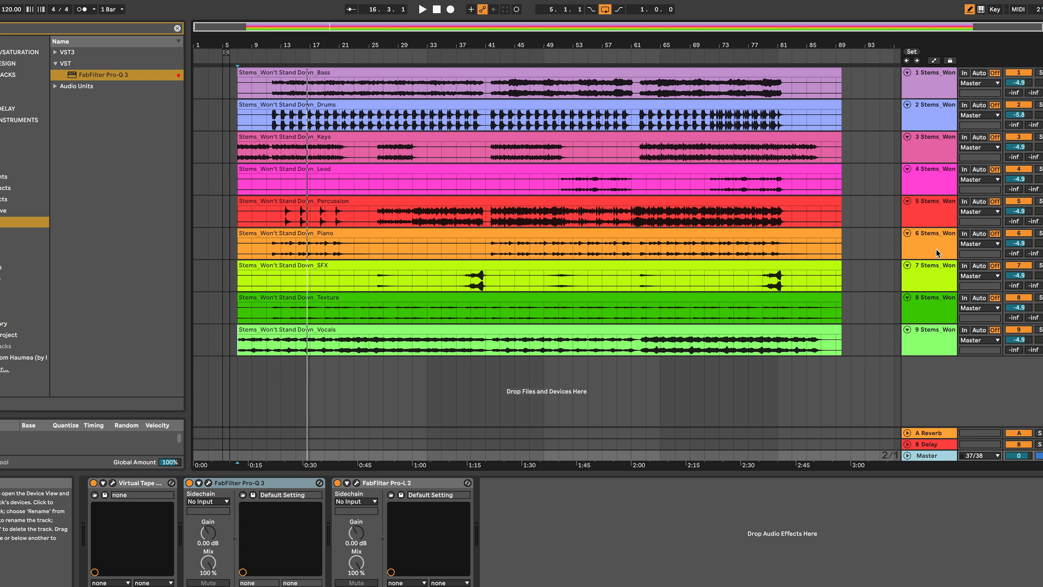
left_click(936, 212)
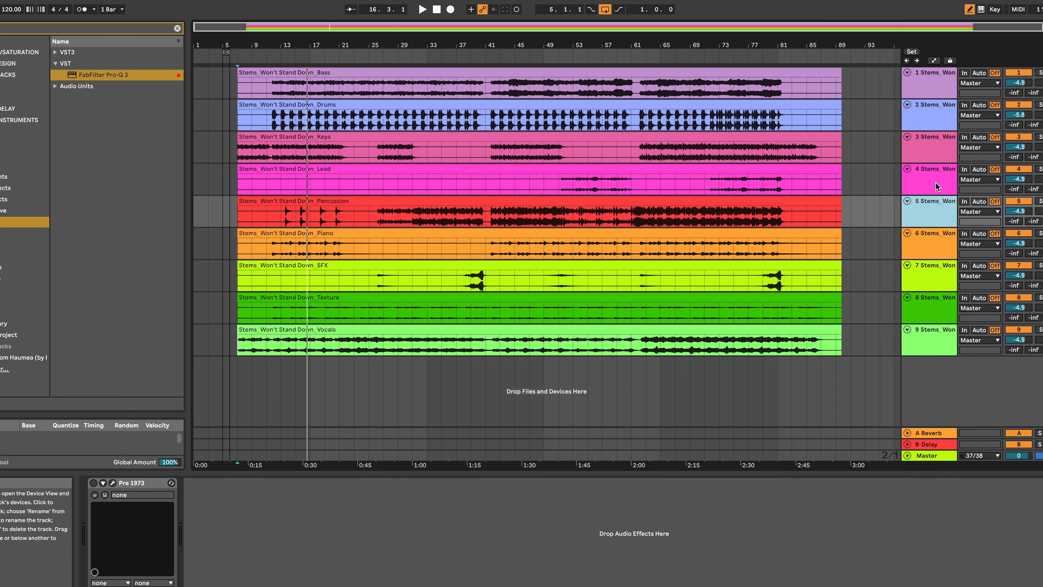
left_click(1040, 201)
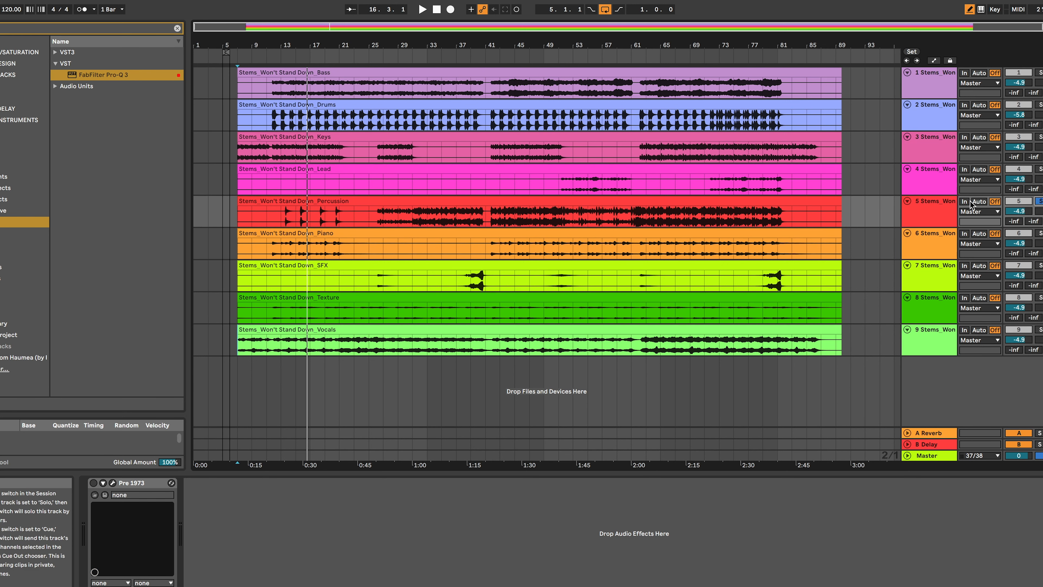
left_click(112, 483)
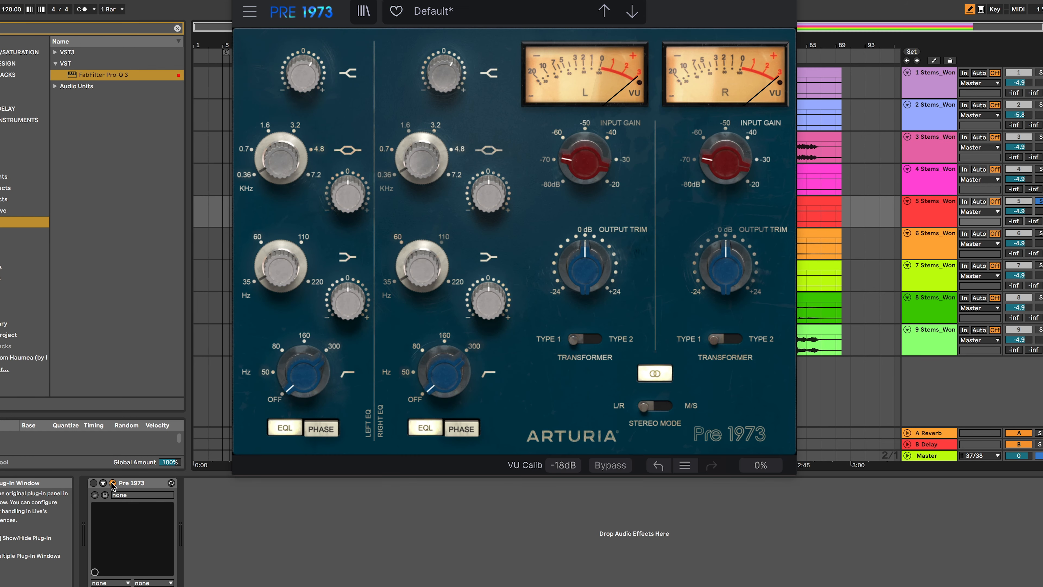
left_click_drag(568, 2, 596, 66)
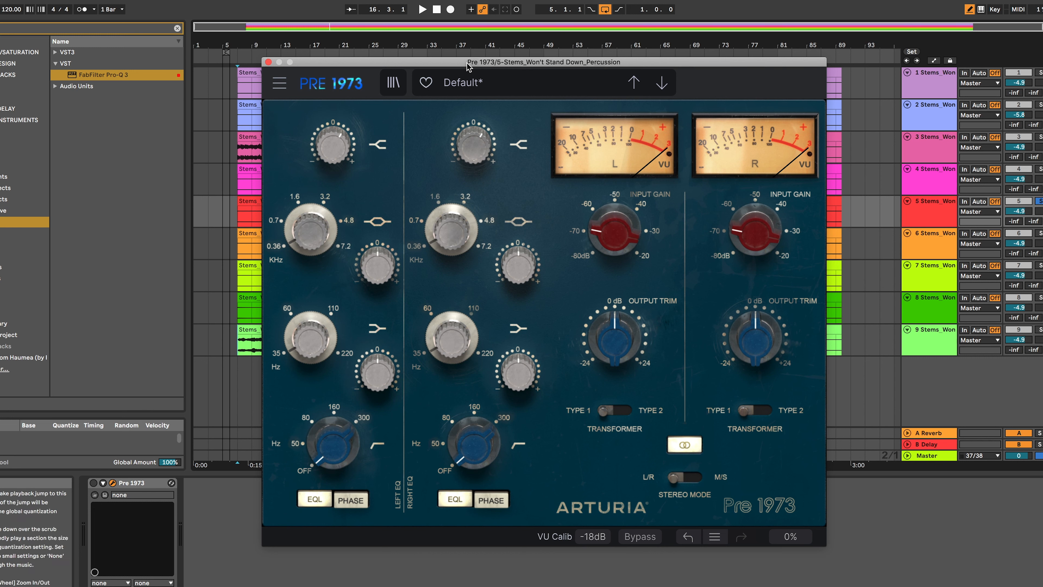
Activate Pre 1973 on Percussion, raise its input gain to just under -50 dB, and compare the sound with the device off and on
left_click(386, 52)
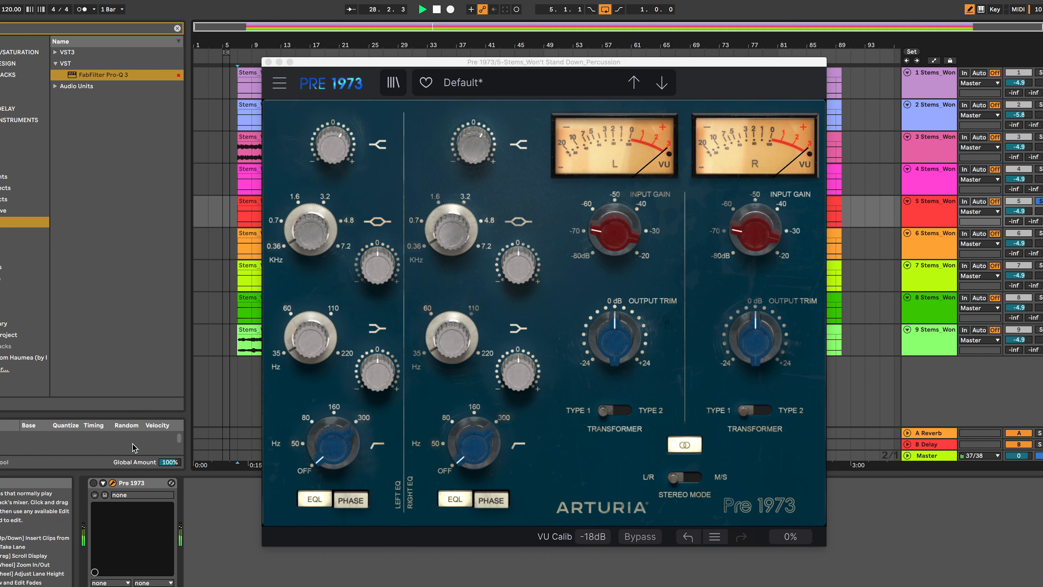
left_click(94, 483)
mouse_move(613, 234)
left_mouse_down()
mouse_move(613, 246)
mouse_move(613, 204)
mouse_move(613, 214)
left_mouse_up()
left_click(93, 483)
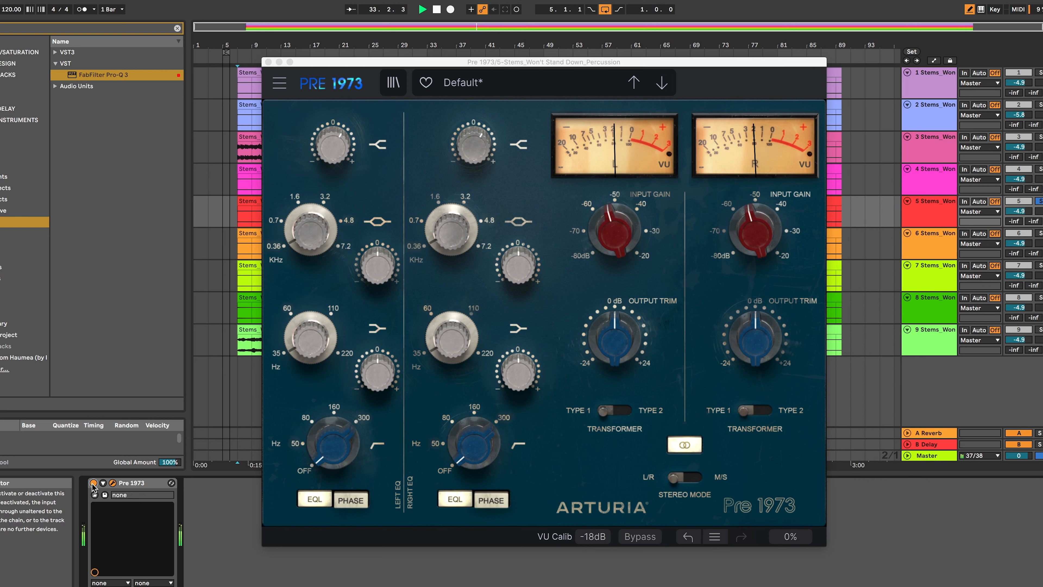
left_click(93, 484)
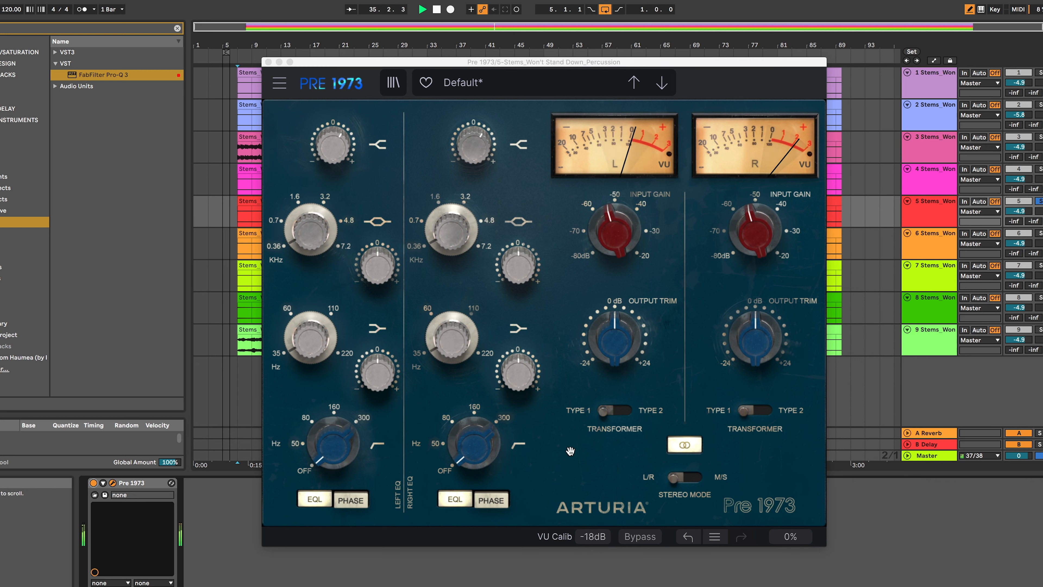
key("space")
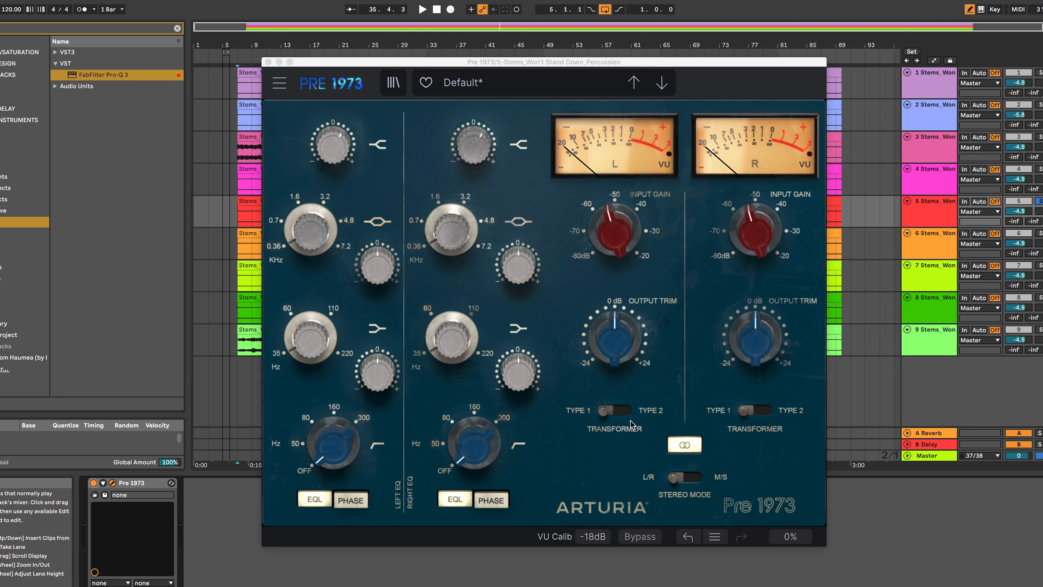
left_click(700, 482)
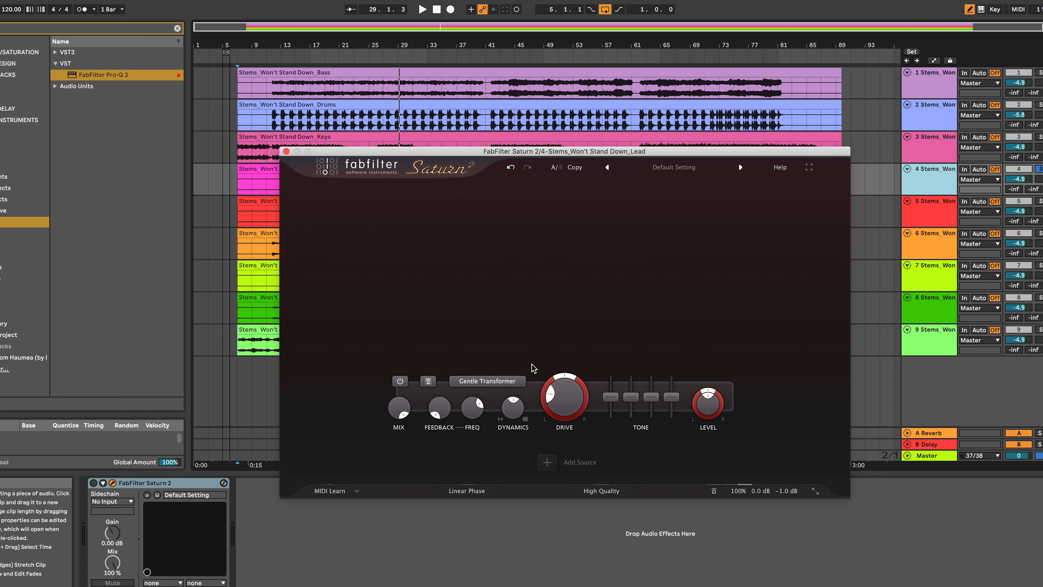
Review the Tube styles in Saturn 2 and activate the plug-in on the Lead track during playback from about bar 51
left_click(506, 384)
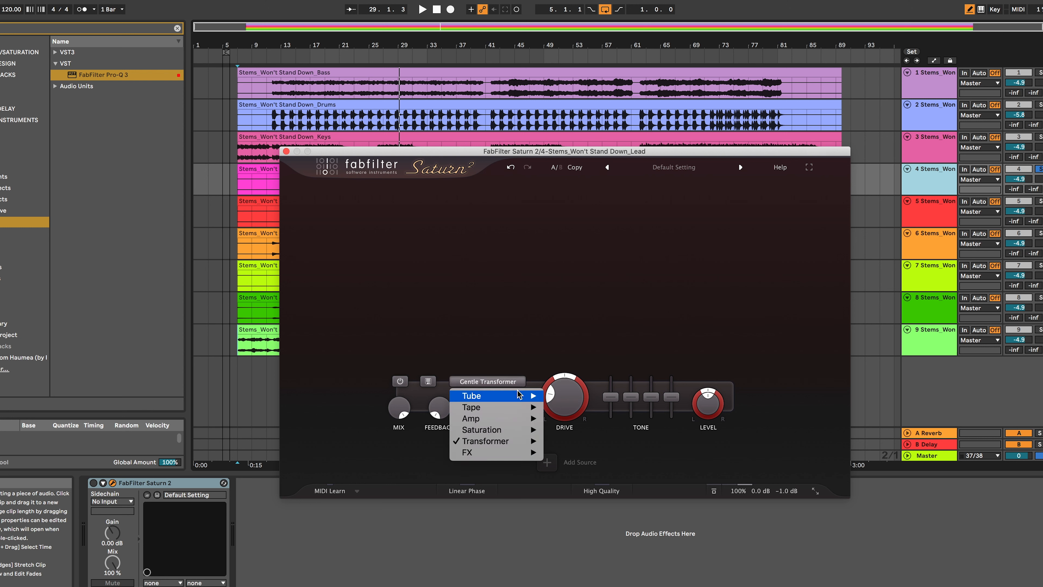
mouse_move(518, 394)
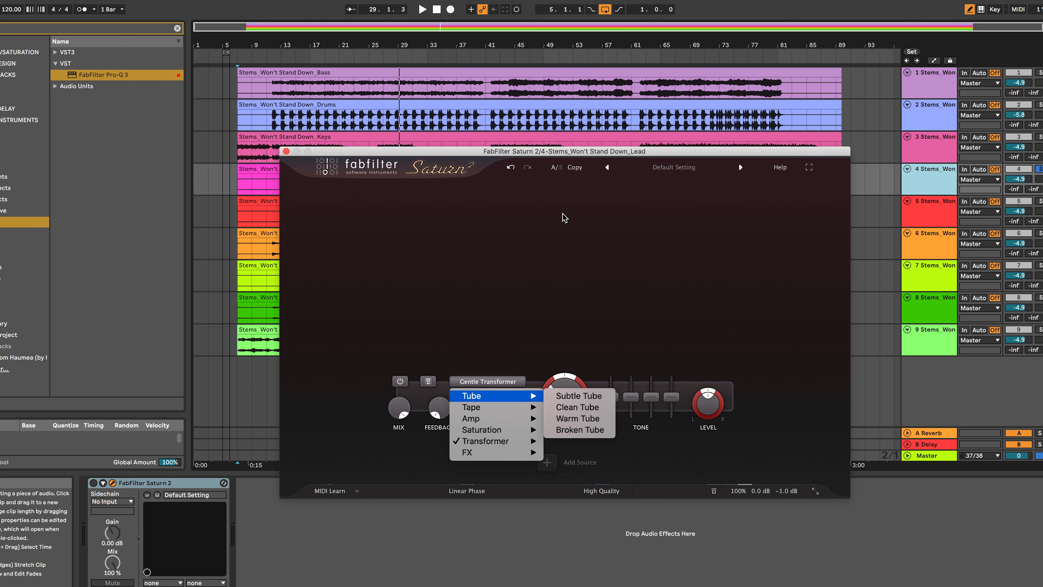
left_click(570, 56)
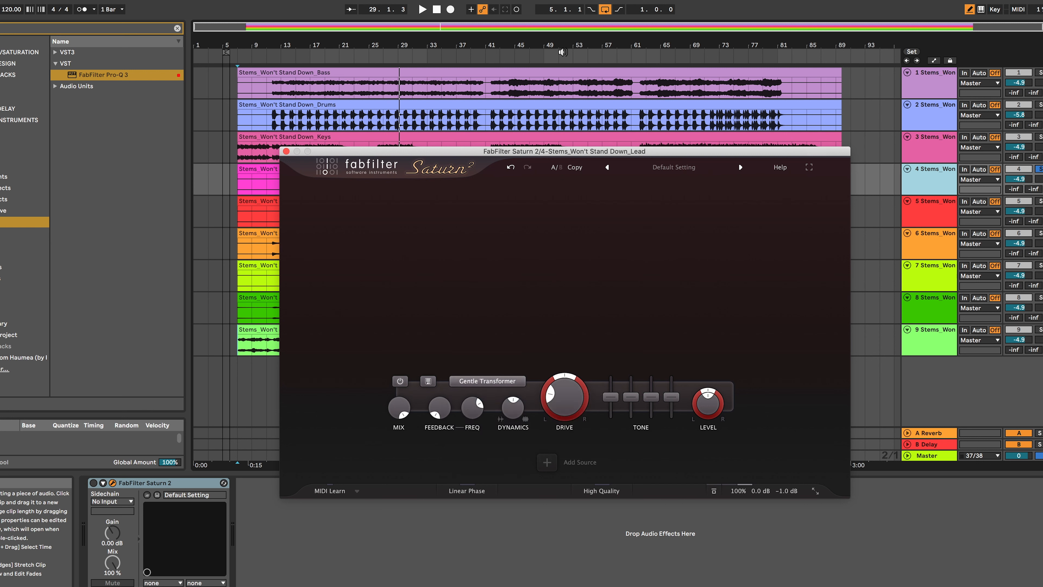
left_click(562, 52)
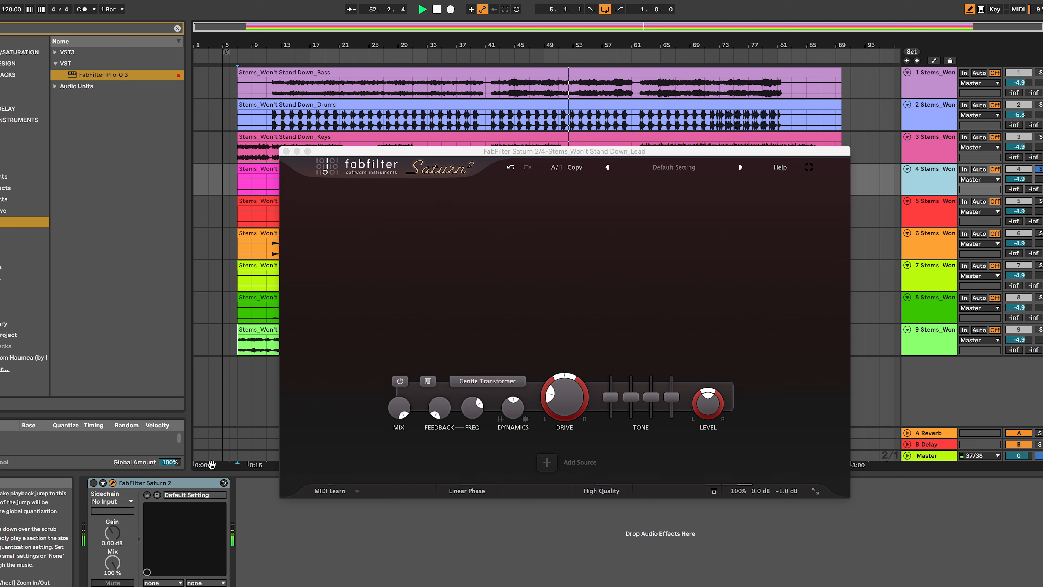
left_click(93, 482)
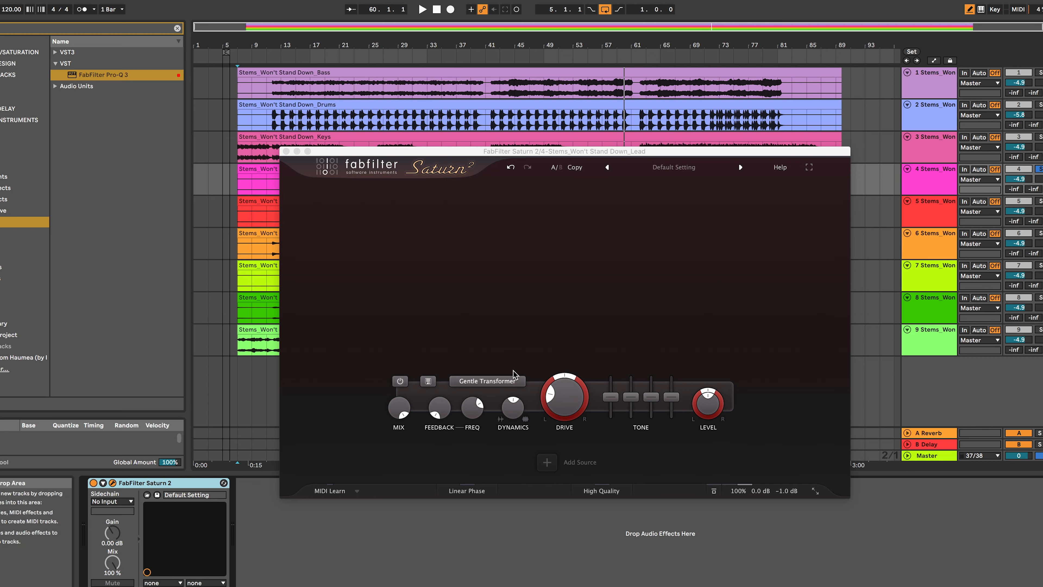
Examine the Tape styles offered by Saturn 2, keeping the current style
left_click(521, 380)
mouse_move(509, 405)
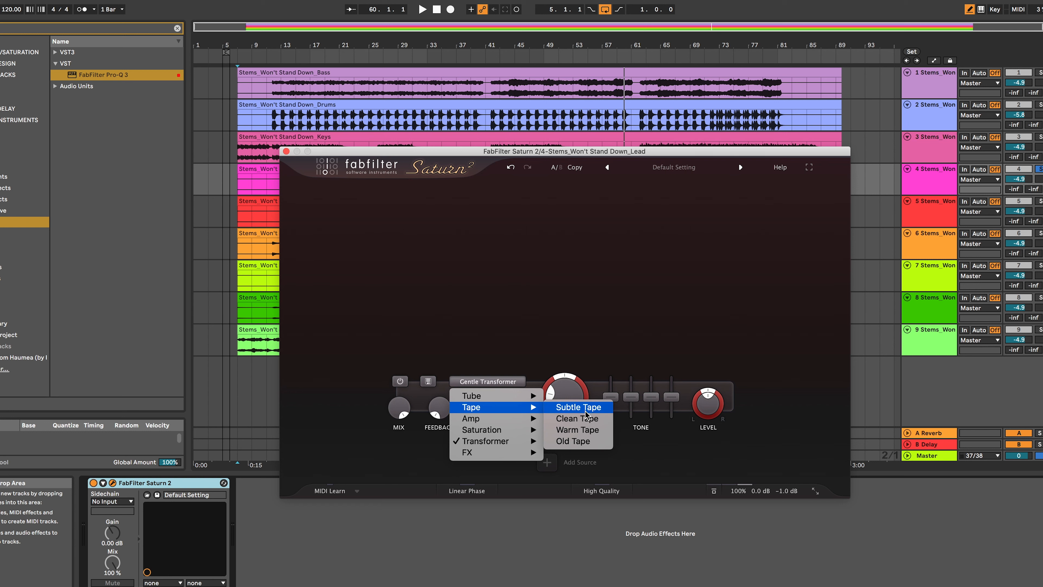
left_click(505, 295)
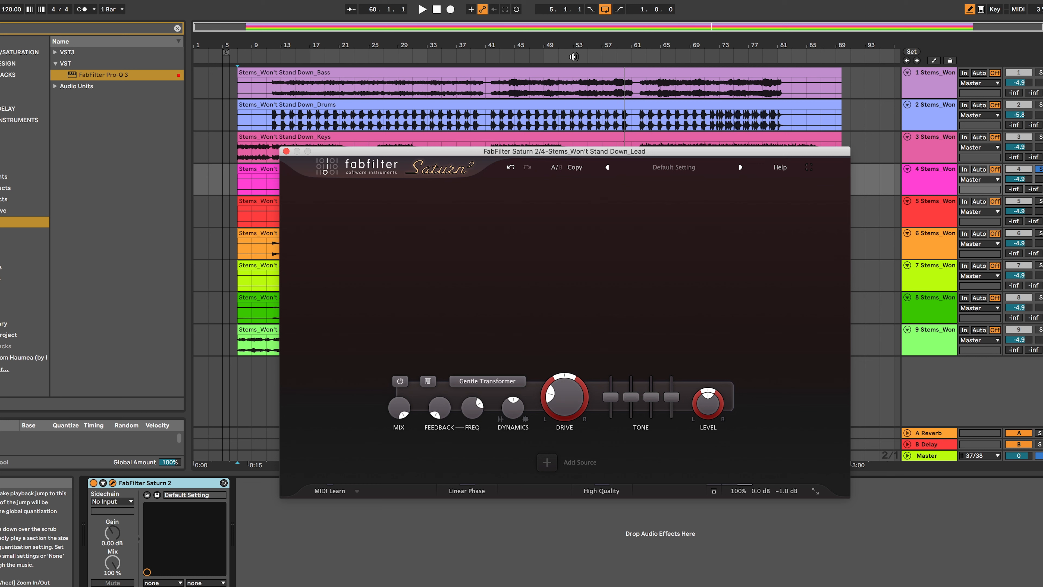
Split Saturn 2 into three frequency bands during playback, with the first crossover at about 2.8 kHz and the second higher up
left_click(574, 57)
left_click(689, 187)
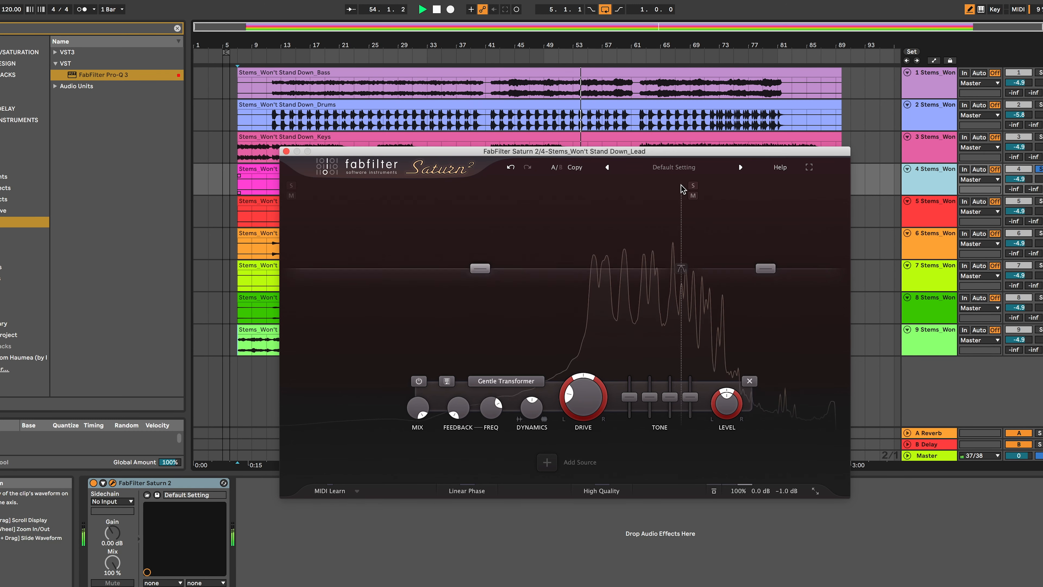
left_click(764, 187)
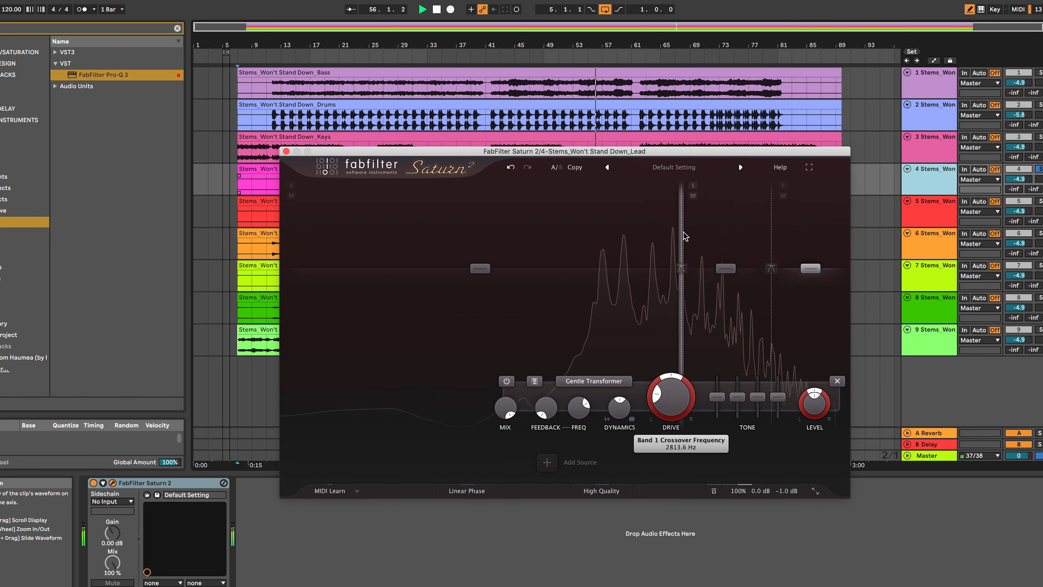
left_click_drag(684, 237, 688, 236)
left_click_drag(770, 230, 771, 230)
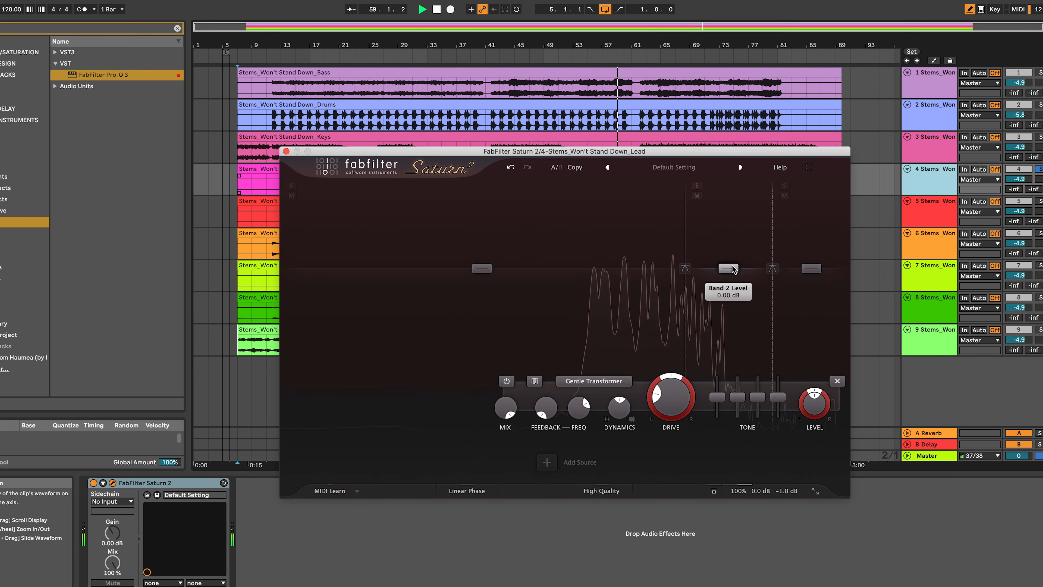
Stop playback and set the middle band's distortion style to Gentle Saturation
key("space")
left_click(608, 382)
mouse_move(603, 429)
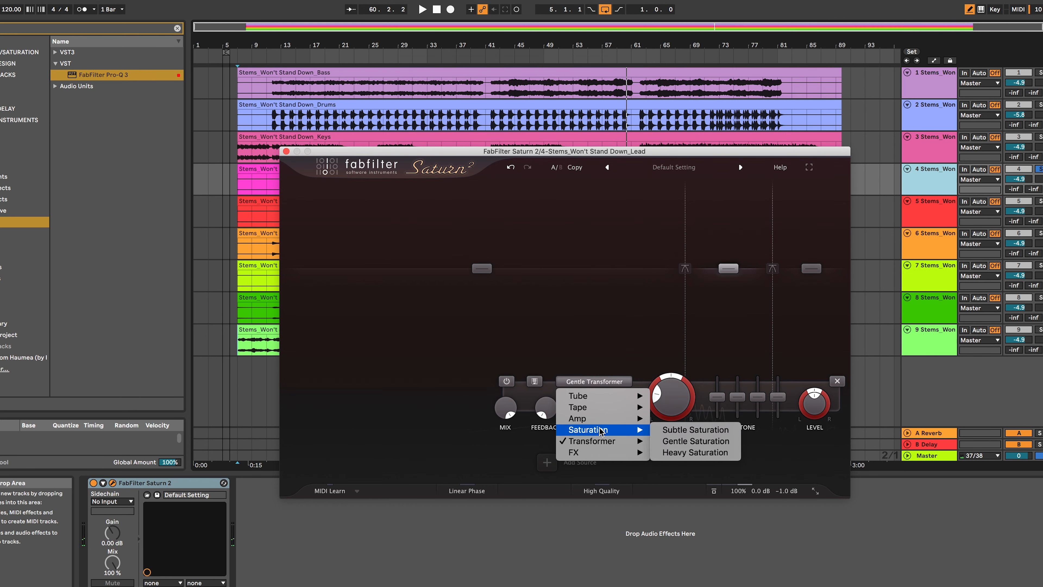
left_click(680, 443)
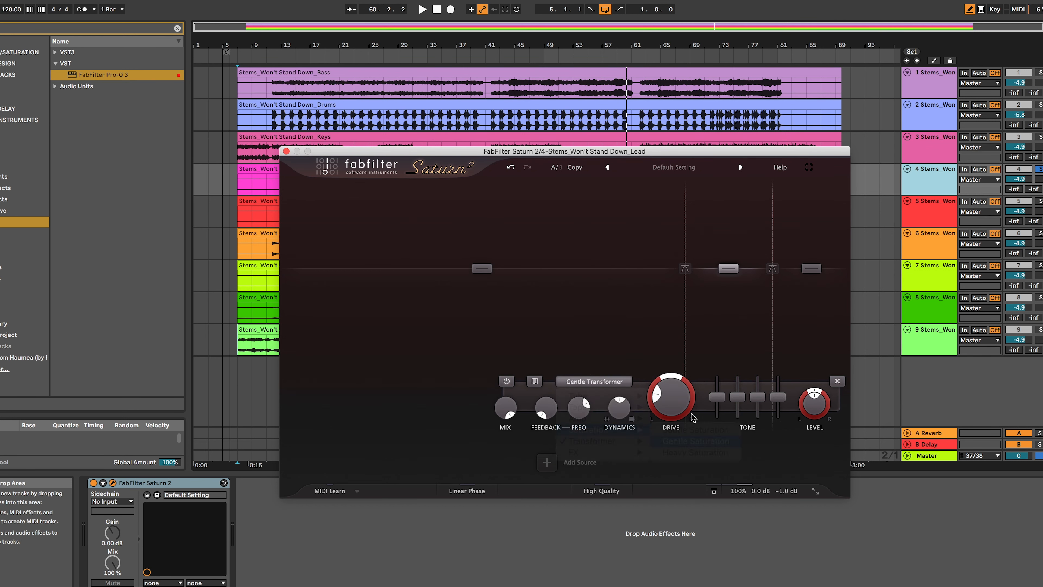
During playback from about bar 54, raise Saturn 2's middle band level slightly and set the output level to -3.0 dB
left_click(585, 61)
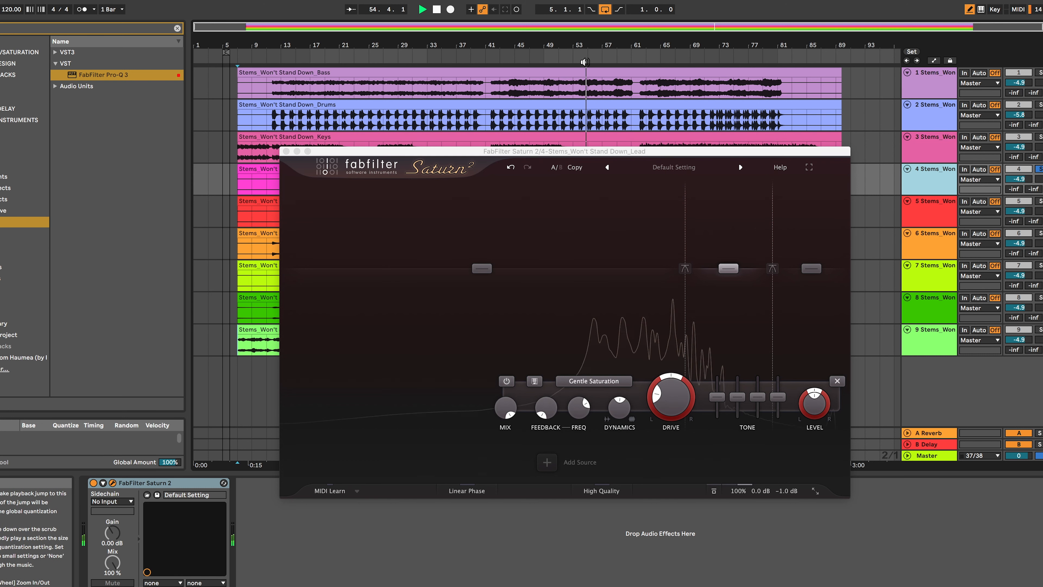
left_click_drag(726, 268, 725, 264)
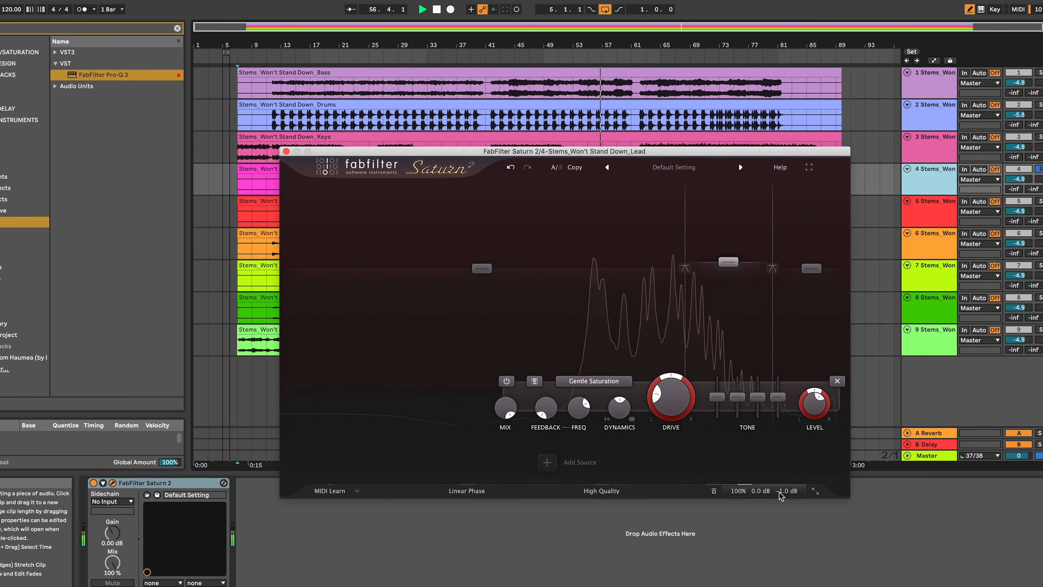
mouse_move(782, 491)
scroll(782, 448, "down", 4)
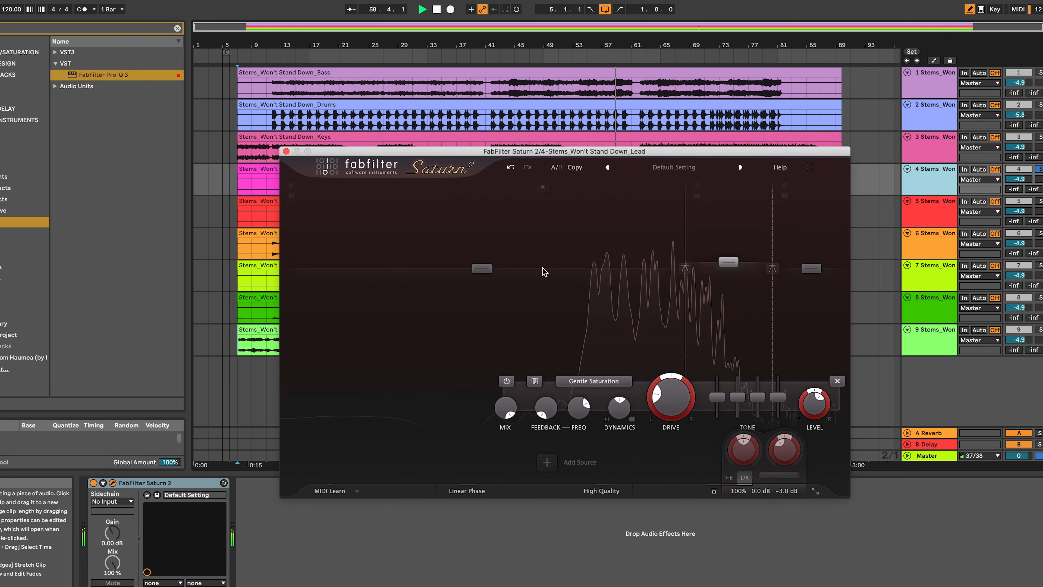
Reopen and reposition the Saturn 2 window, and compare the Lead track with the plug-in bypassed and active
left_click(112, 483)
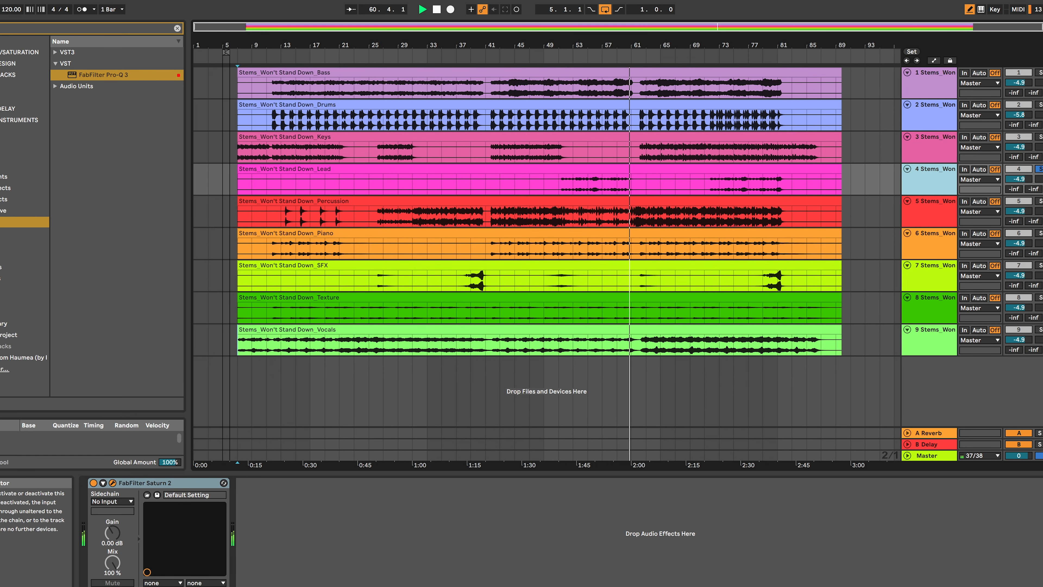
left_click(112, 482)
left_click_drag(410, 215, 454, 154)
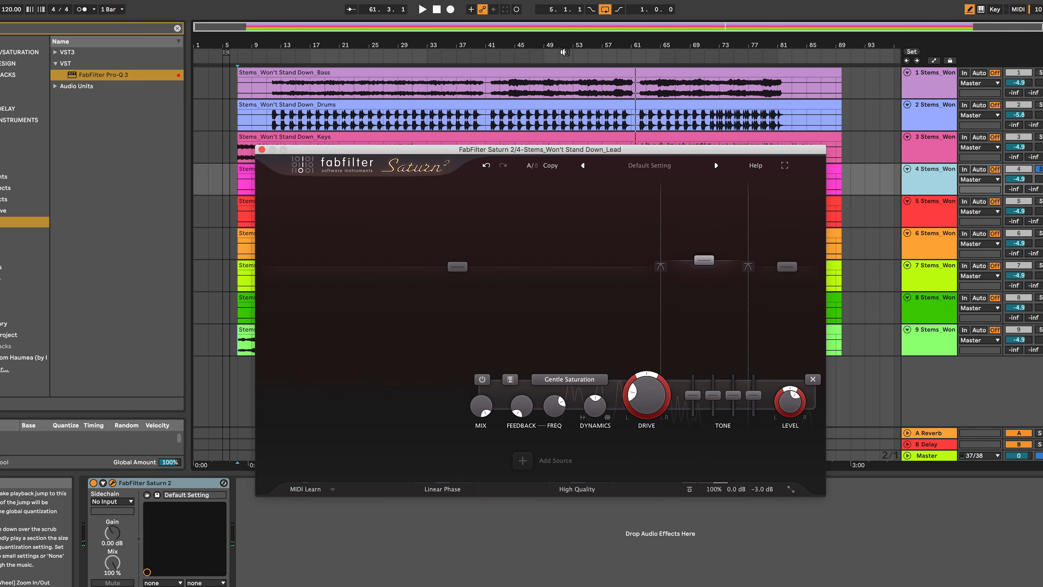
left_click(94, 483)
left_click(94, 484)
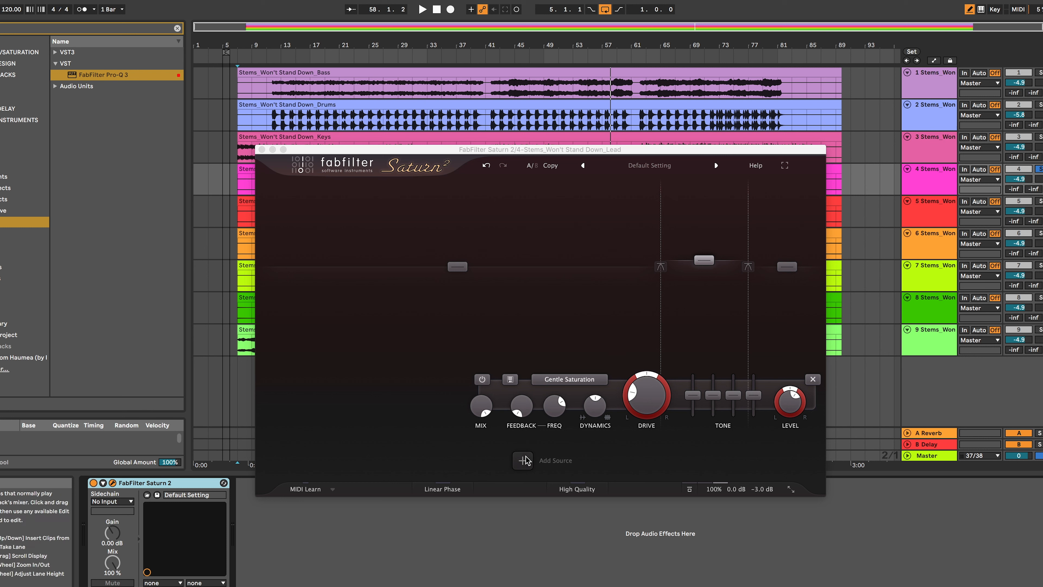
Set the middle band's style to Heavy Saturation and reduce its mix during playback from about bar 54
left_click(600, 379)
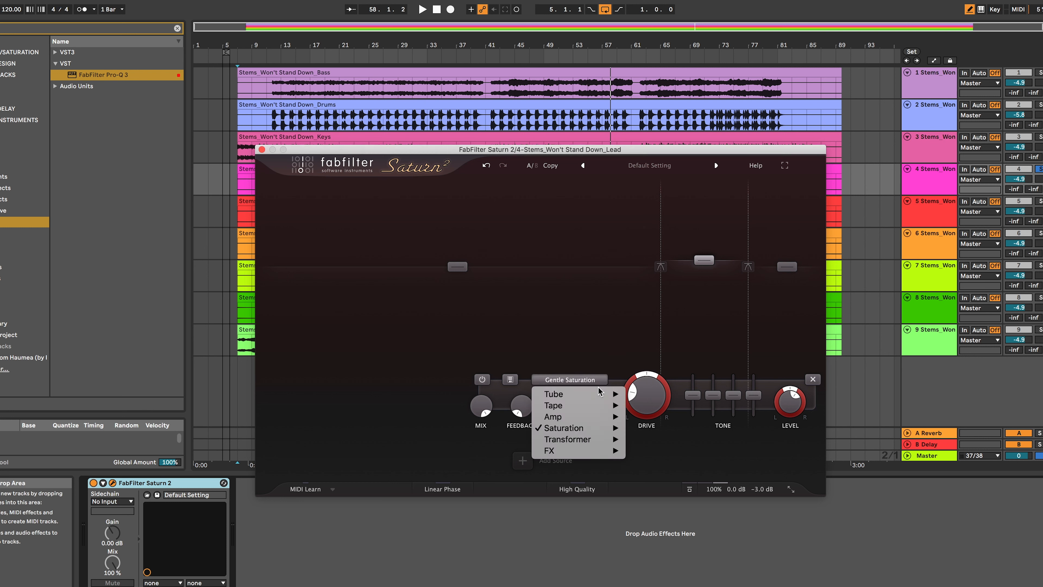
mouse_move(608, 427)
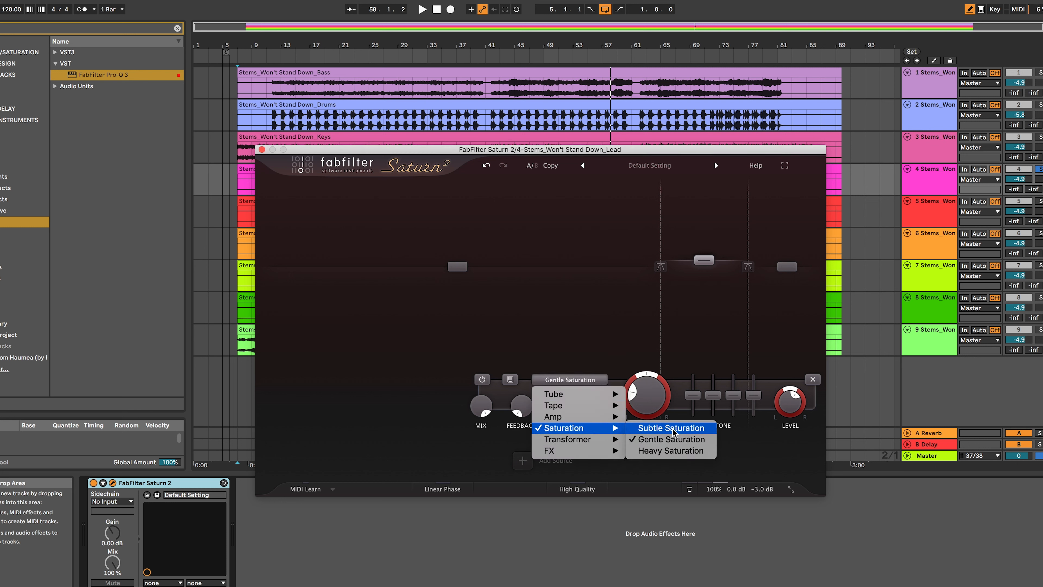
left_click(674, 450)
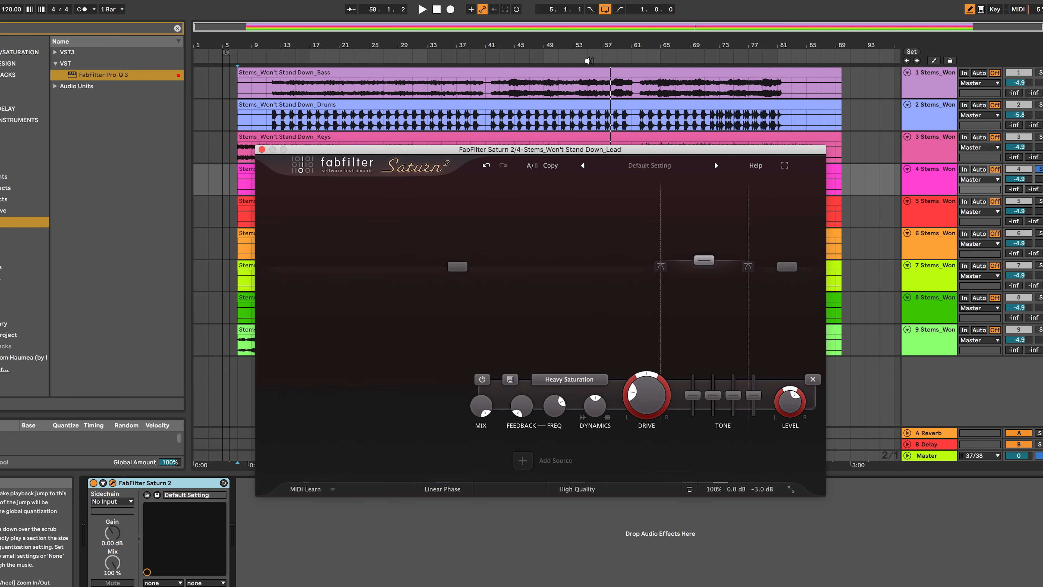
left_click(589, 60)
mouse_move(487, 414)
left_mouse_down()
mouse_move(473, 406)
mouse_move(496, 418)
mouse_move(499, 404)
left_mouse_up()
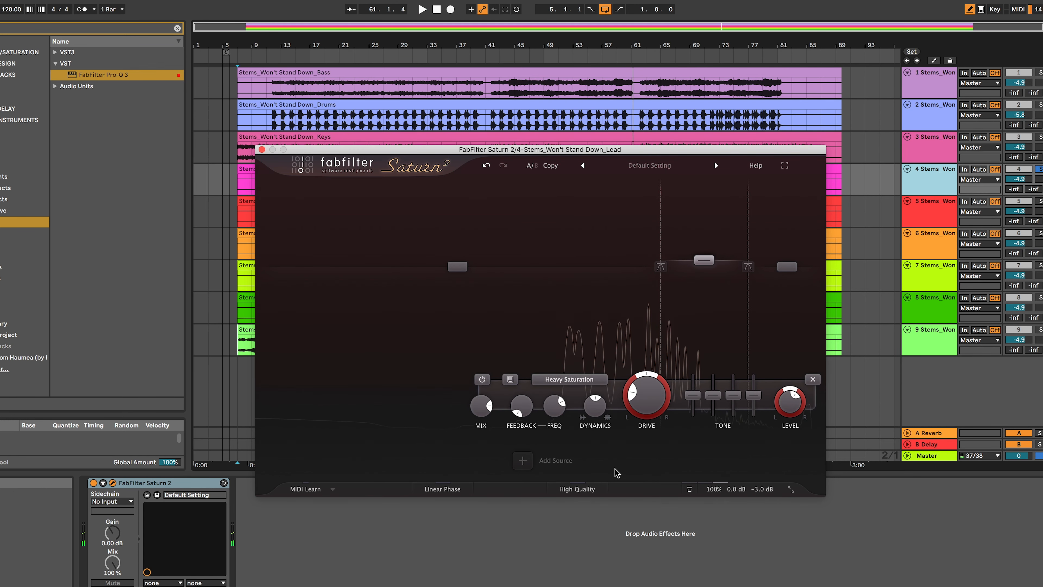
Open the bx_console Focusrite SC window on the Vocals track and repeatedly randomize the console channels of this instance only
left_click(917, 331)
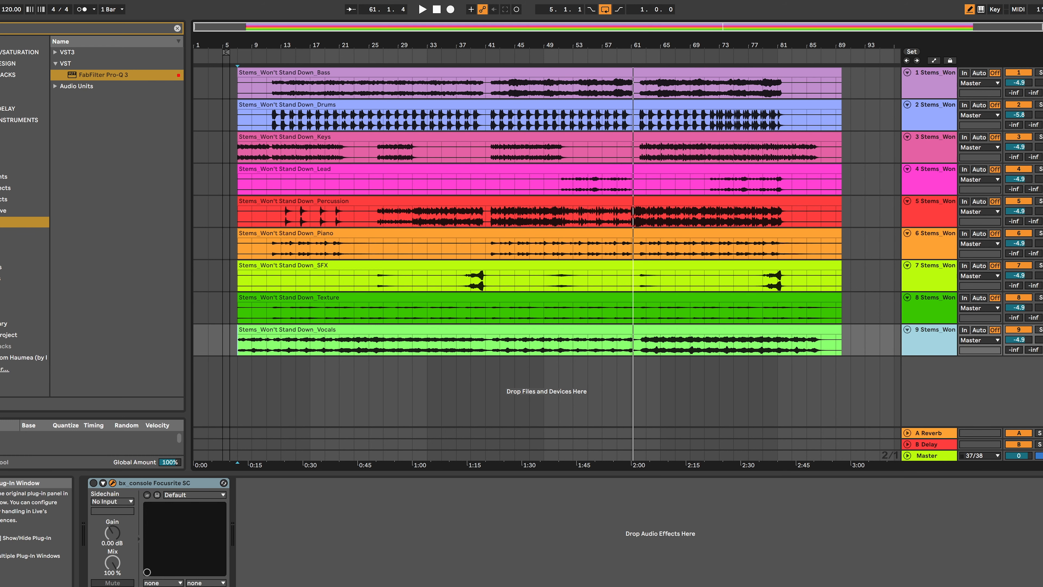
left_click(112, 482)
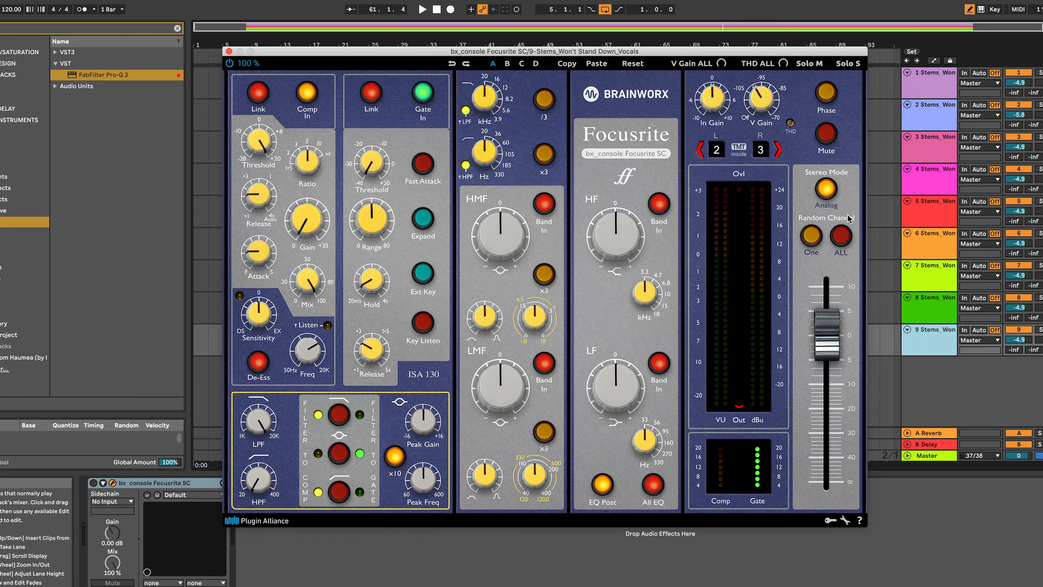
left_click(807, 233)
left_click(839, 239)
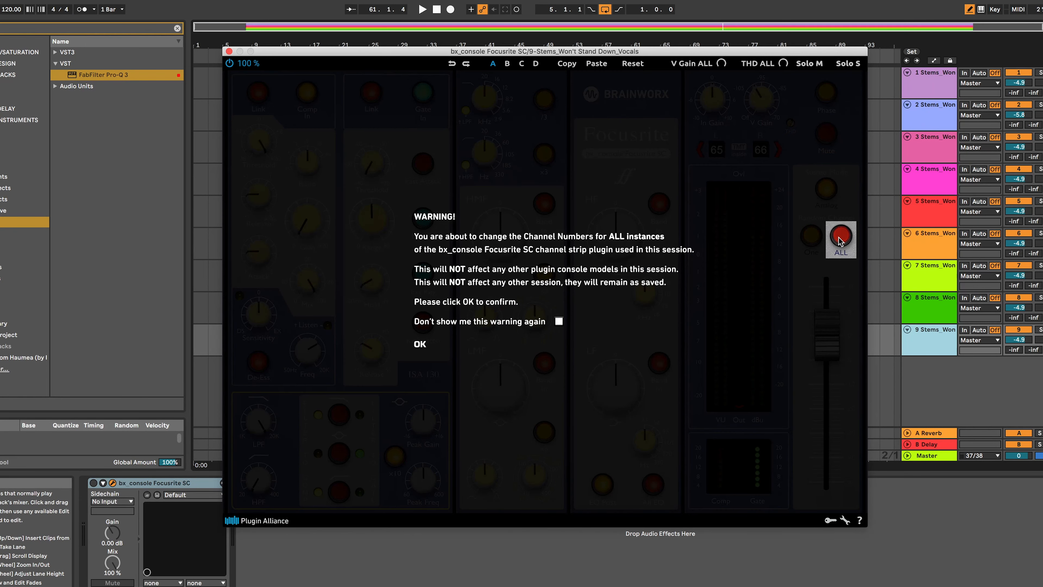
left_click(817, 240)
left_click(811, 235)
left_click(812, 235)
left_click(811, 236)
left_click(811, 236)
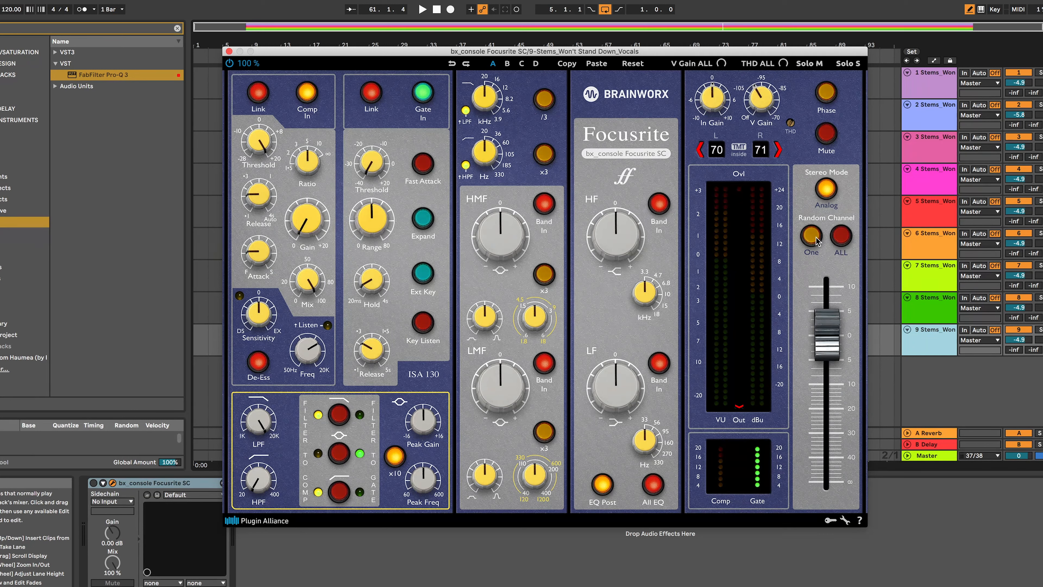
left_click(811, 235)
Toggle the stereo mode between Digital and Analog, randomize this instance's channels once more, and leave the mode on Analog
left_click(826, 190)
left_click(826, 189)
left_click(808, 243)
left_click(825, 196)
left_click(825, 198)
left_click(826, 197)
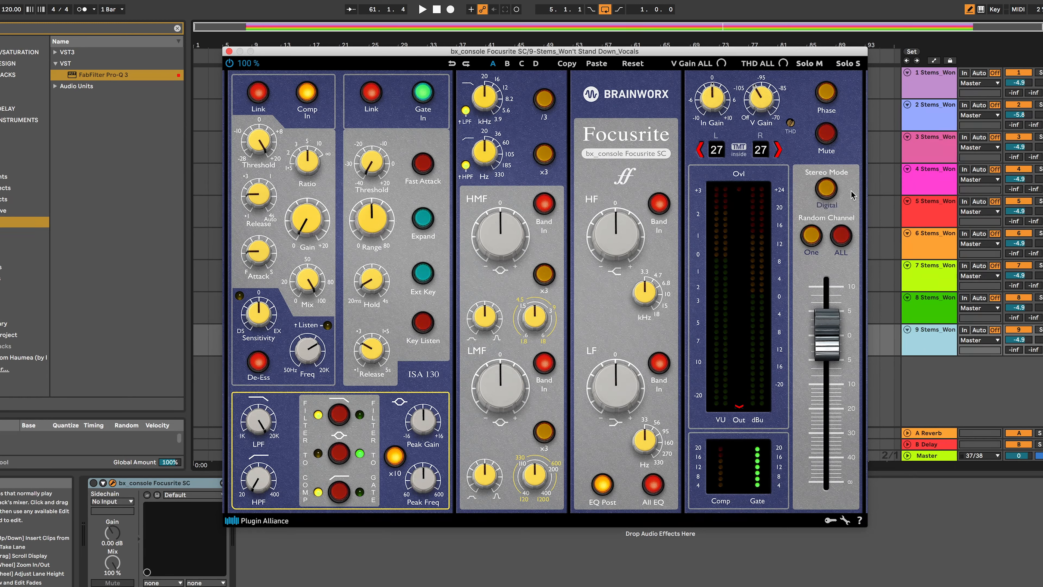
left_click(831, 190)
Activate bx_console Focusrite SC on the Vocals track, shift its window slightly and start playback from about bar 7
left_click(93, 484)
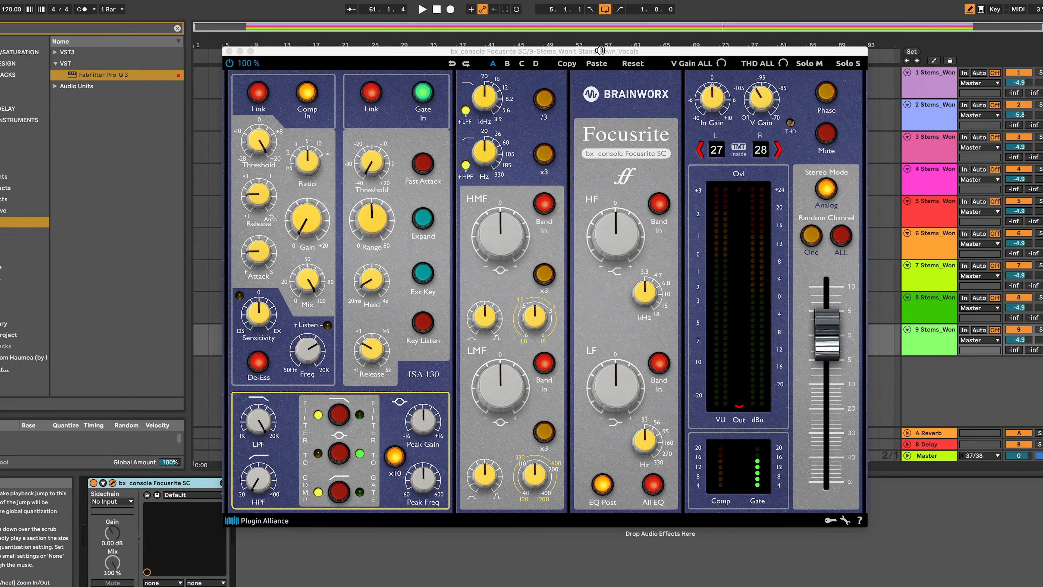
left_click_drag(599, 50, 600, 58)
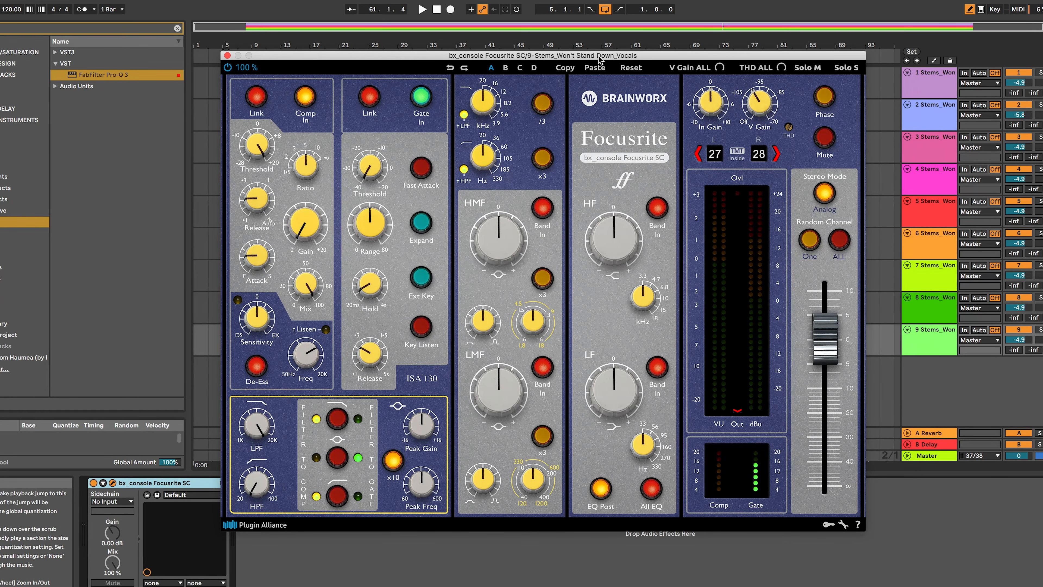
key("space")
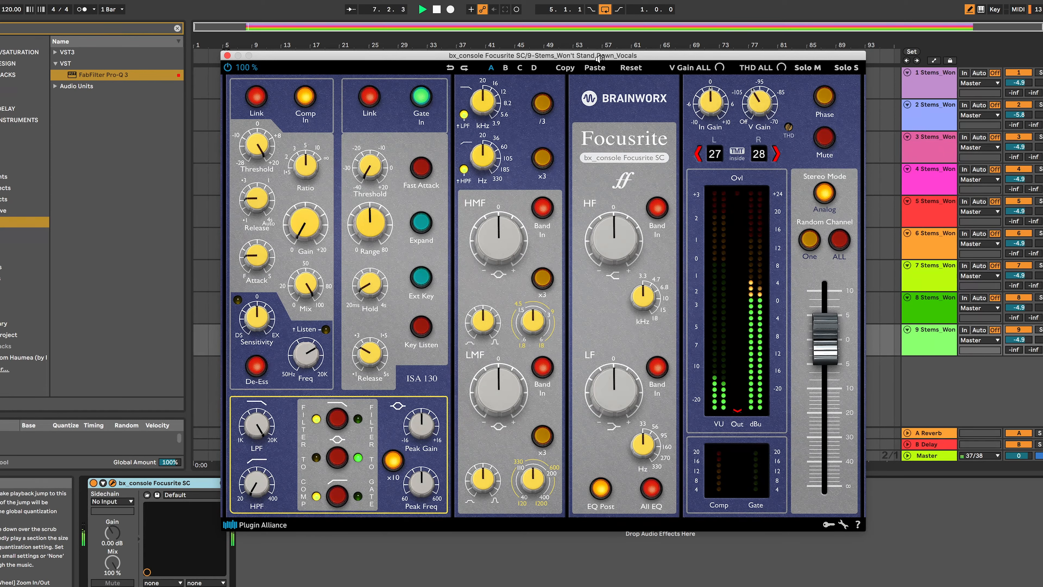